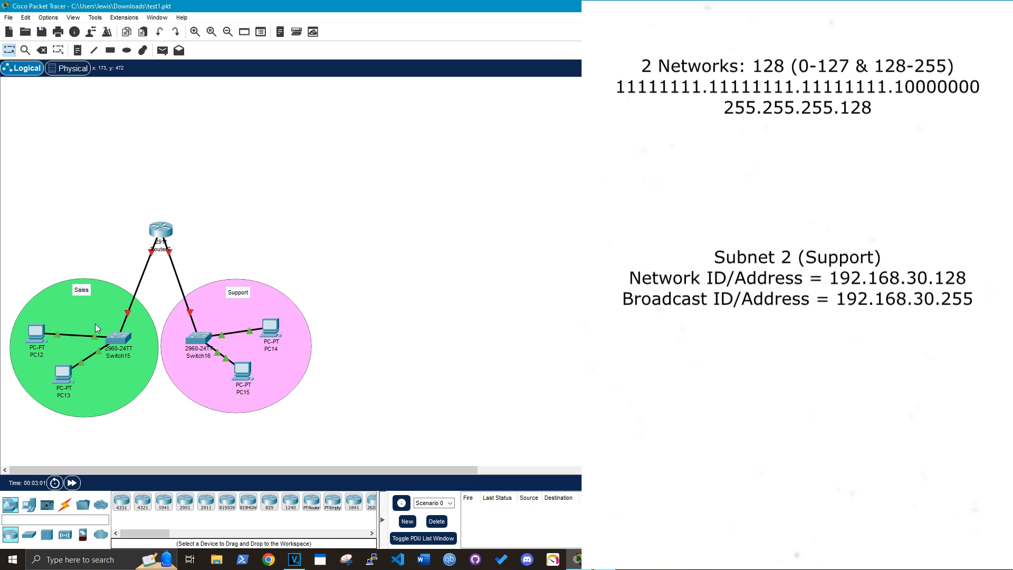
Open the router's command line and enter privileged mode and global configuration mode
click(161, 229)
drag(442, 122, 89, 111)
click(80, 131)
key(Return)
text(en)
key(Return)
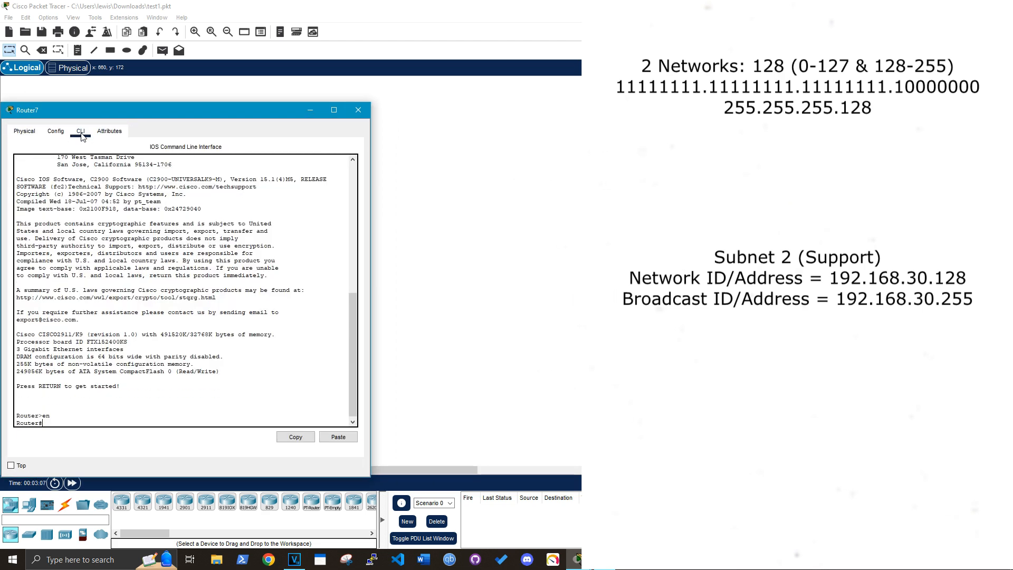
text(conf t)
key(Return)
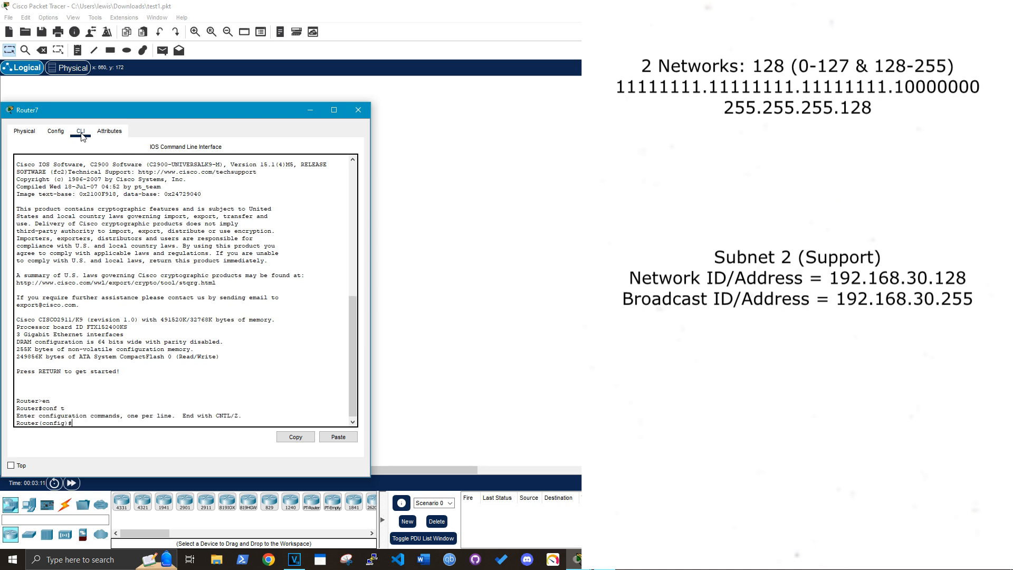
Enable the router interface range gig0/0-1 with no shutdown and leave configuration mode
text(int range gig0/0-1)
key(Return)
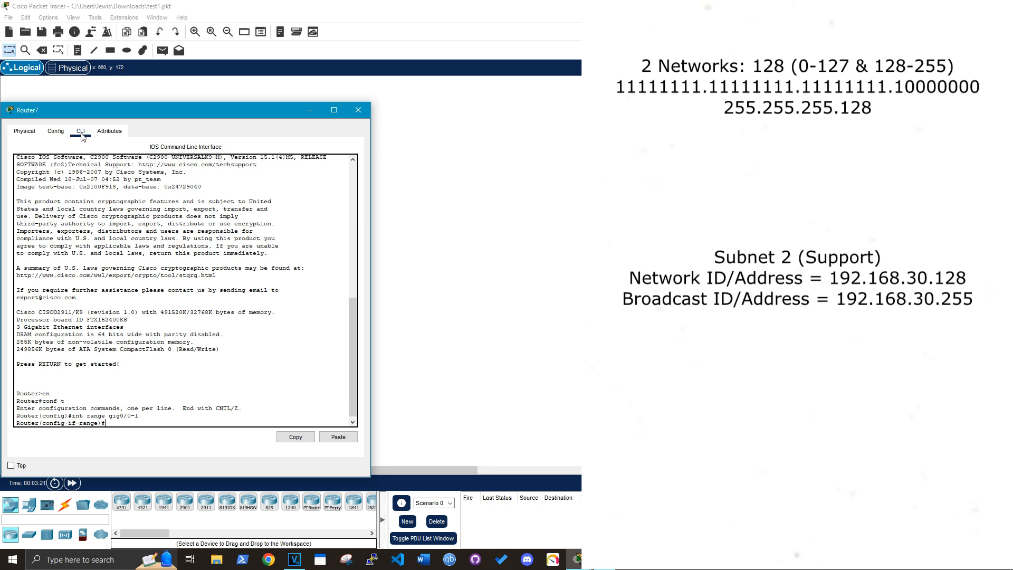
text(no shutdown)
key(Return)
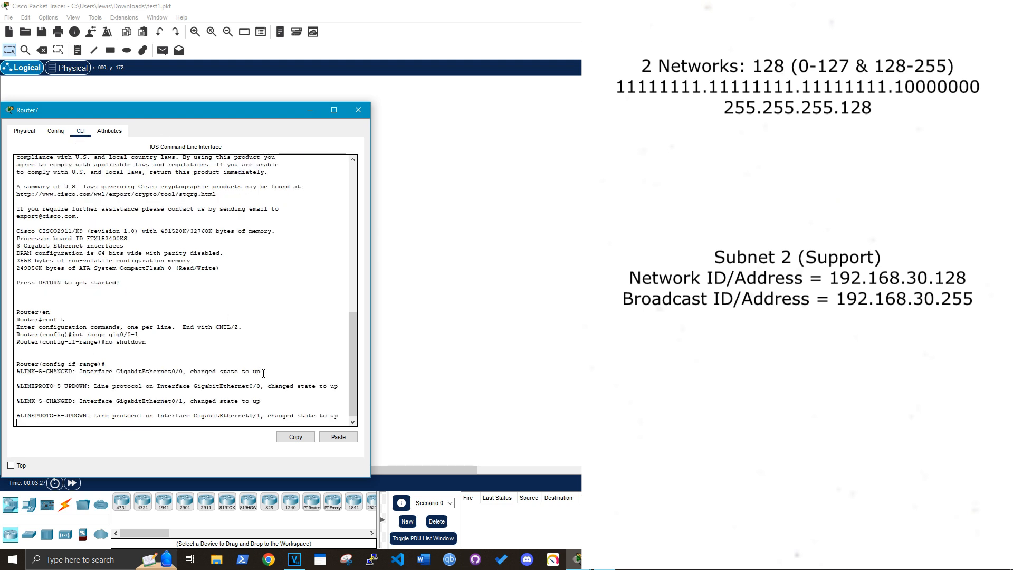
drag(263, 374, 17, 372)
click(184, 399)
key(ctrl+z)
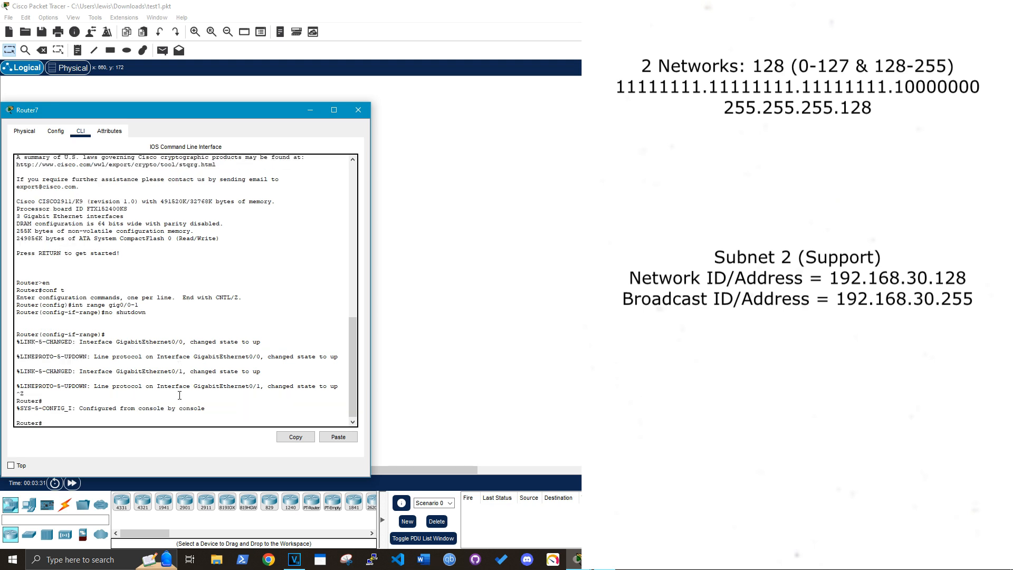
Assign IP address 192.168.30.1 with mask 255.255.255.128 to router interface gig0/0, and exit the interface configuration
text(conf)
text( t)
key(Return)
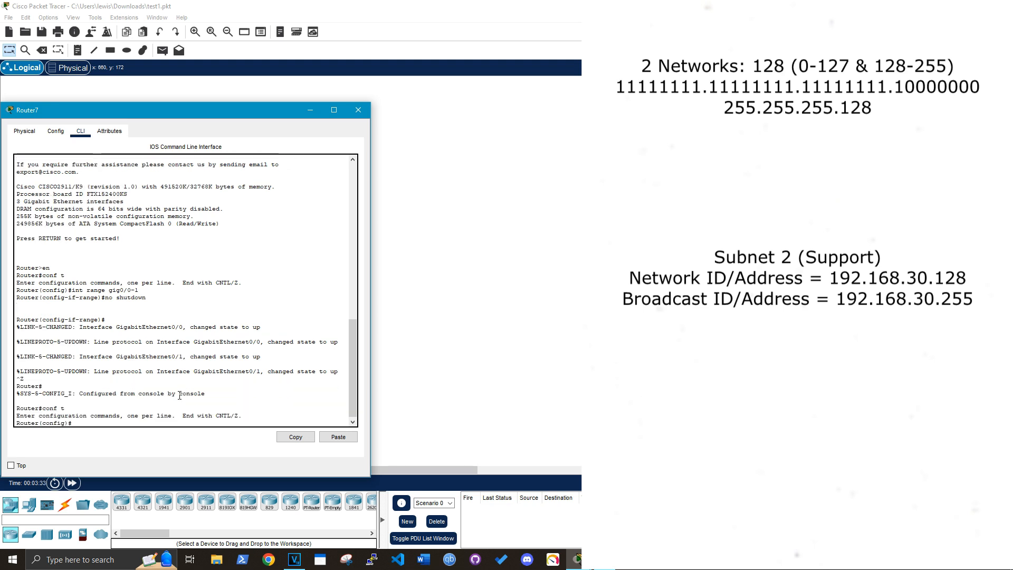
text(int gig0/0)
key(Return)
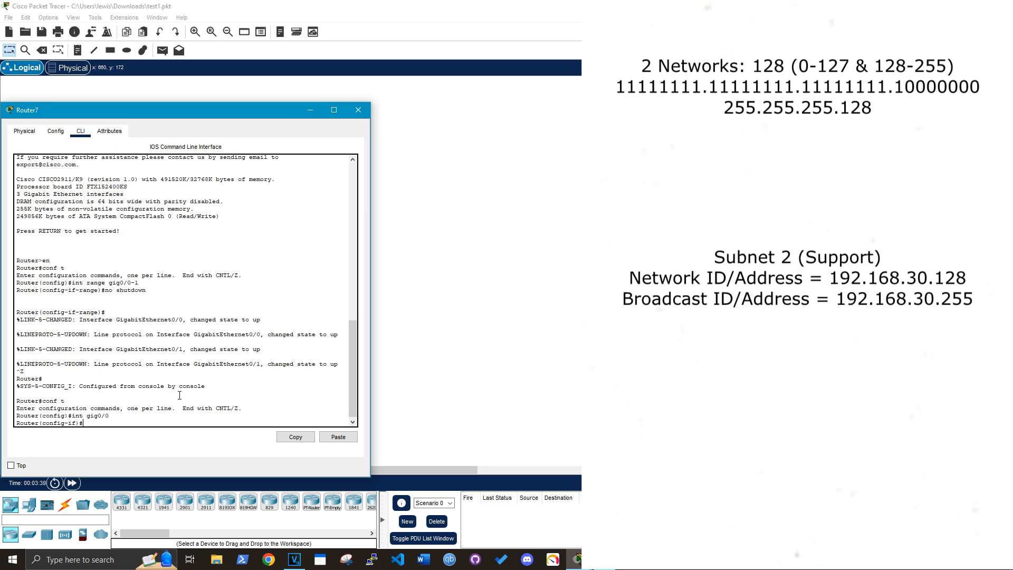
text(ip address 192.168.30.1)
key(Return)
key(Up)
text(255.2)
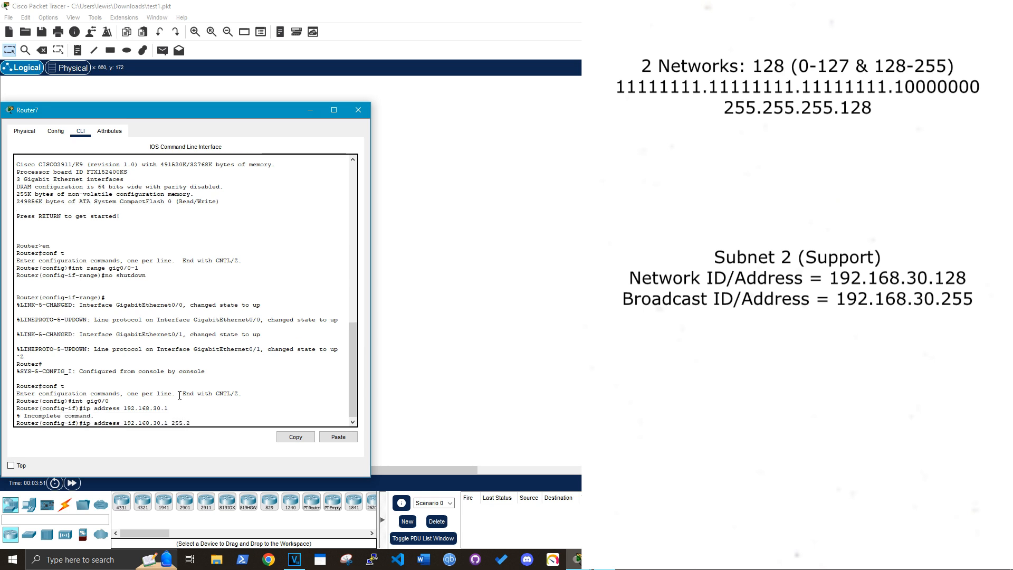
text(55.255.128)
key(Return)
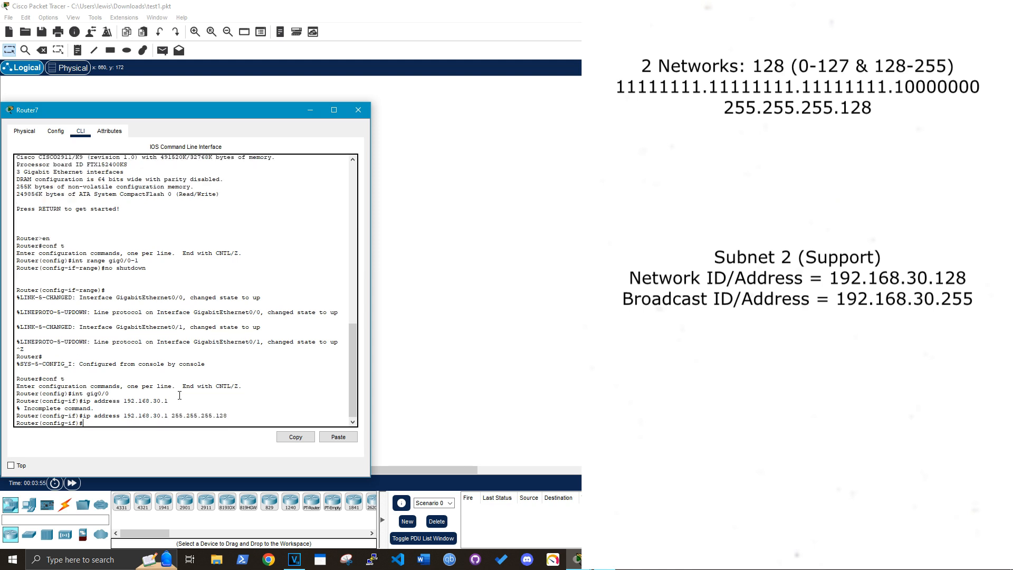
text(exit)
key(Return)
Assign IP address 192.168.30.129 with mask 255.255.255.128 to router interface gig0/1, and exit the interface configuration
text(int gig0/0)
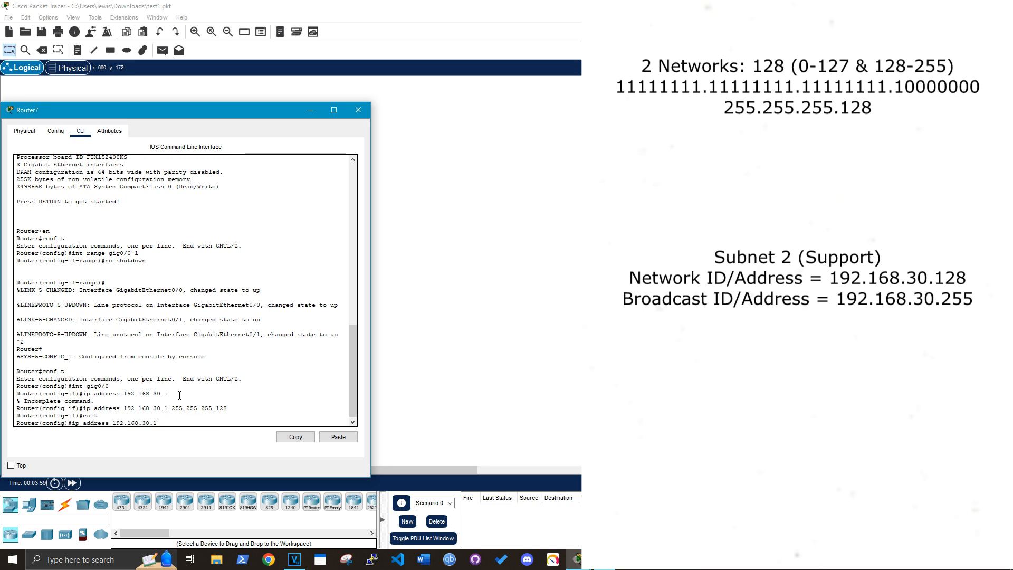
key(BackSpace)
text(1)
key(Return)
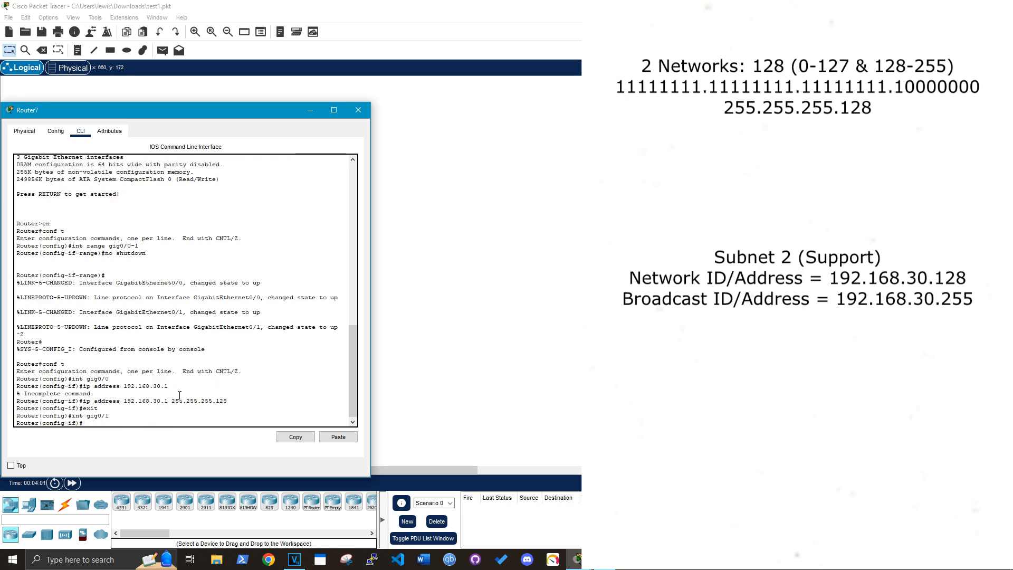
text(ip address 192.168.30.129 255.255.255.)
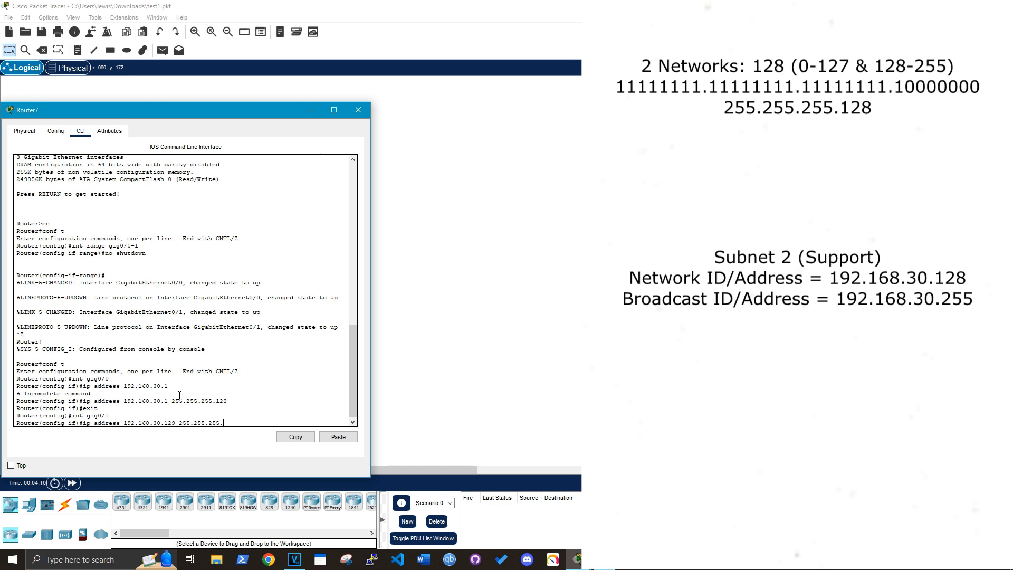
text(128)
key(Return)
text(exit)
key(Return)
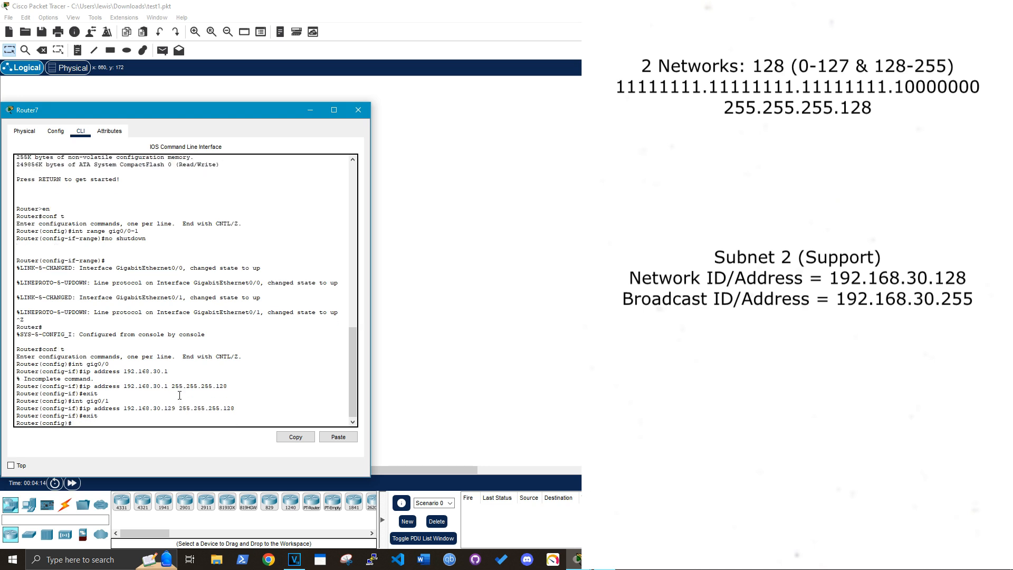
Save the router configuration and check the interface addresses in its startup configuration
text(do wr)
key(Return)
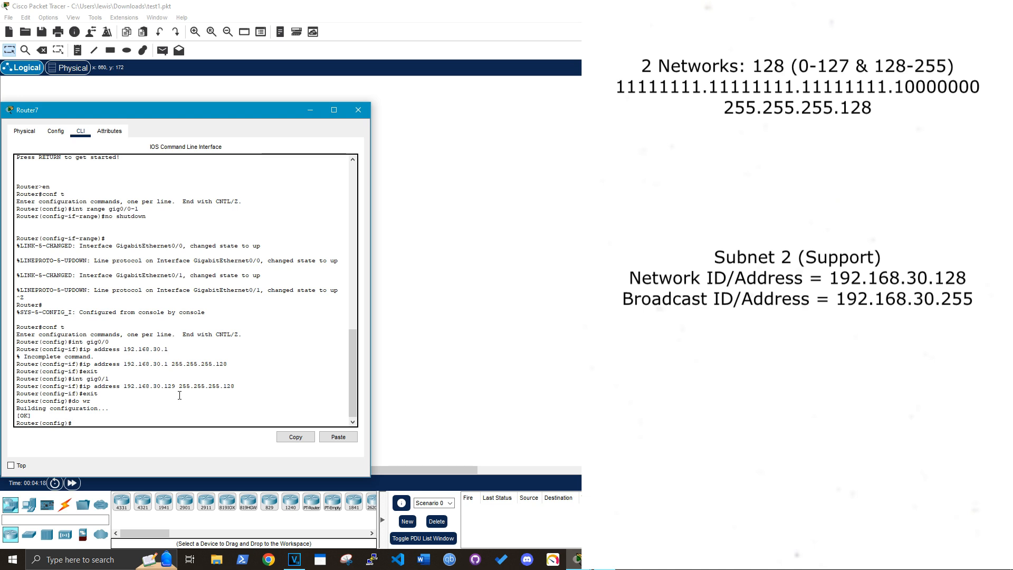
text(do sh start)
key(Return)
key(space)
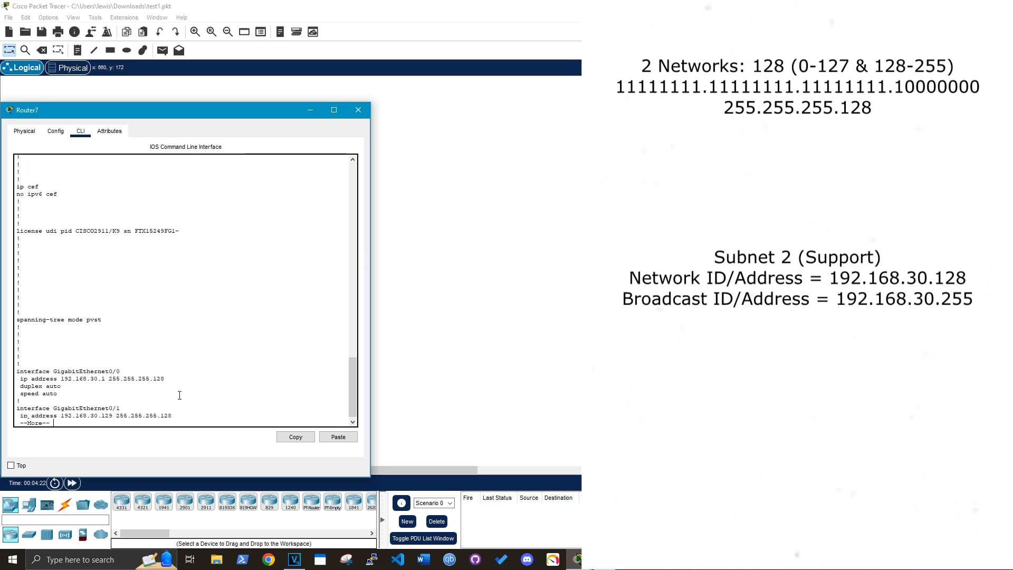
key(Return)
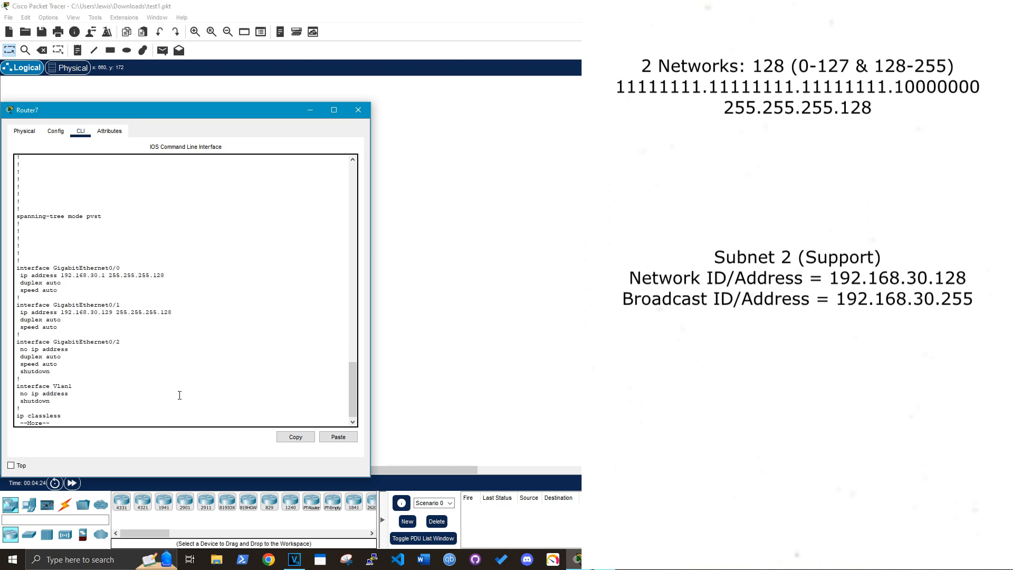
drag(57, 327, 14, 275)
click(90, 329)
key(q)
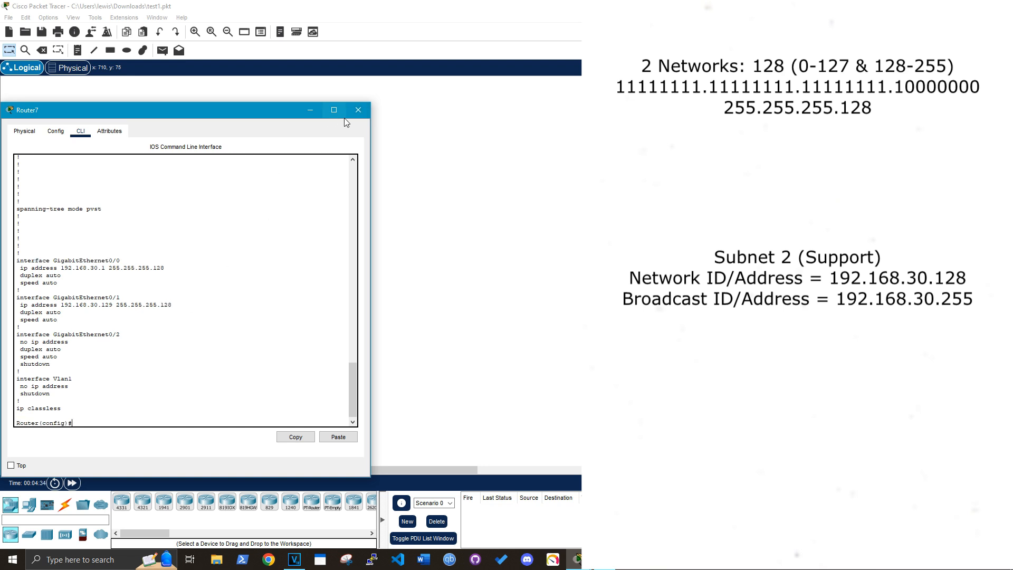
click(360, 112)
Open the IP configuration of PC12 in Sales and set its IPv4 address to 192.168.30.2
double_click(34, 333)
drag(443, 117, 76, 91)
click(124, 113)
click(160, 112)
click(71, 113)
click(39, 150)
click(148, 186)
text(192.168.30.2)
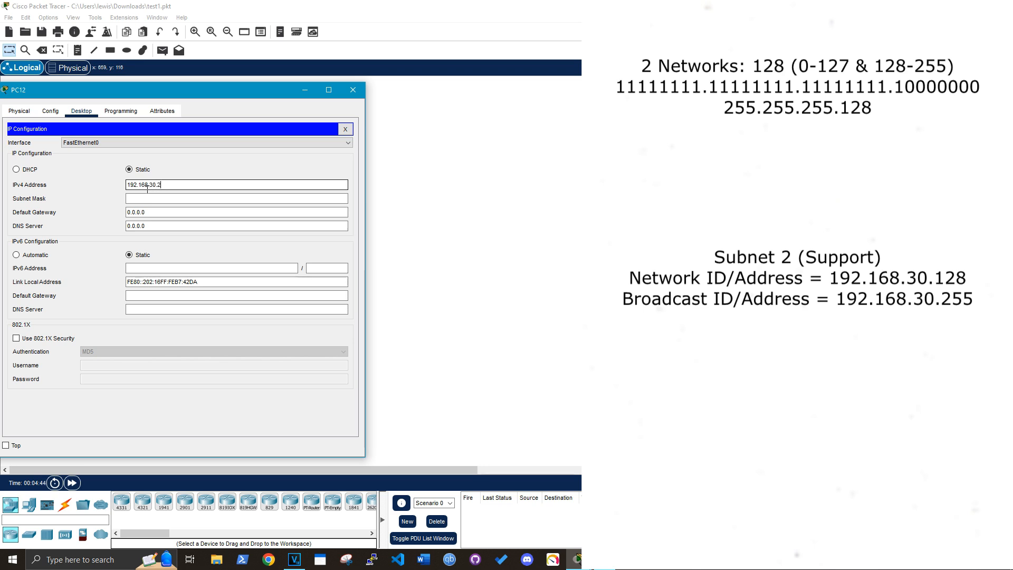
Set PC12's subnet mask to 255.255.255.128 and its default gateway to 192.168.30.1
key(Tab)
key(End)
key(BackSpace)
text(128)
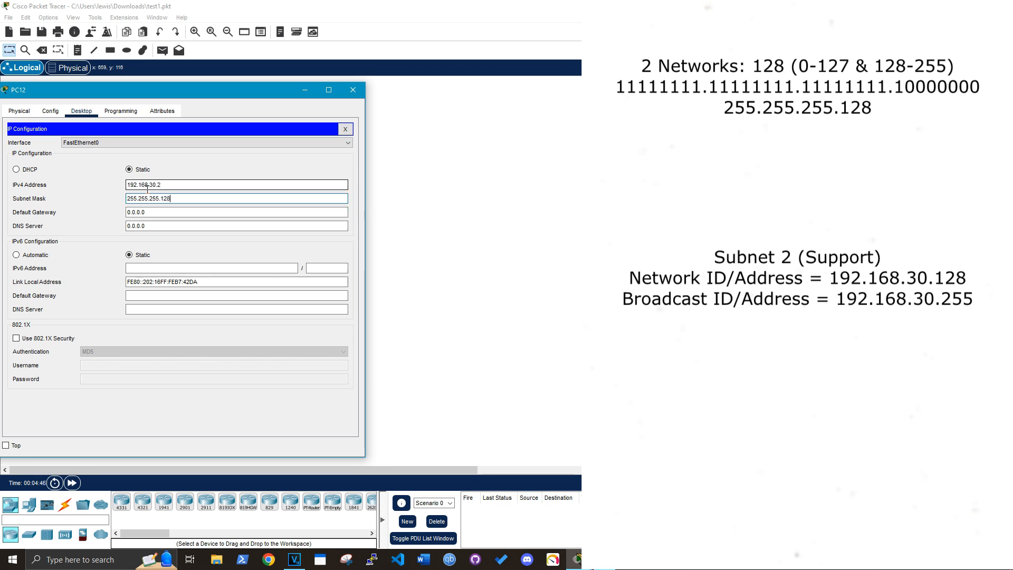
key(Tab)
key(BackSpace)
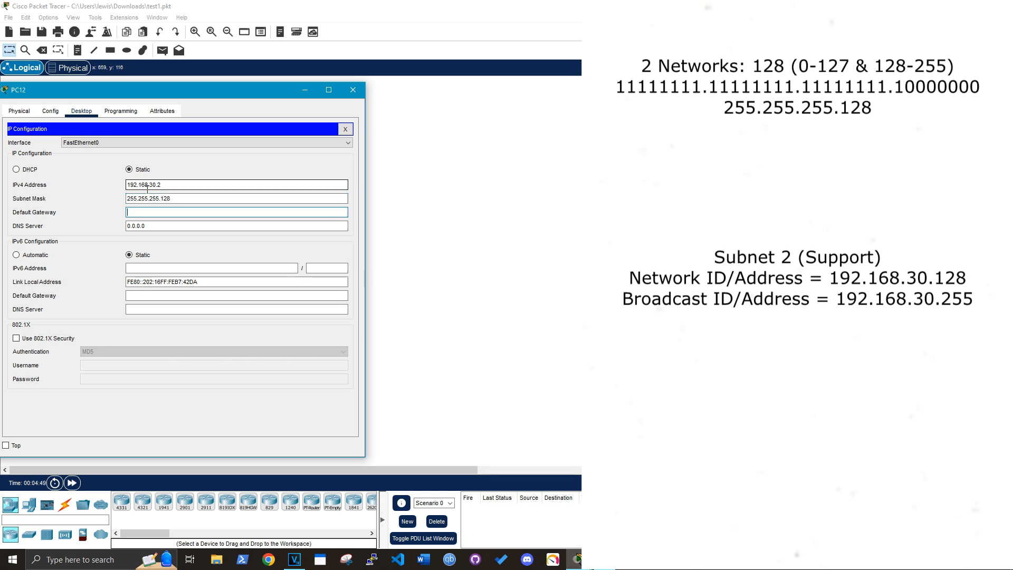
text(192.168.30.1)
click(353, 90)
Open the IP configuration of PC13 in Sales and set its IPv4 address to 192.168.30.3
click(65, 381)
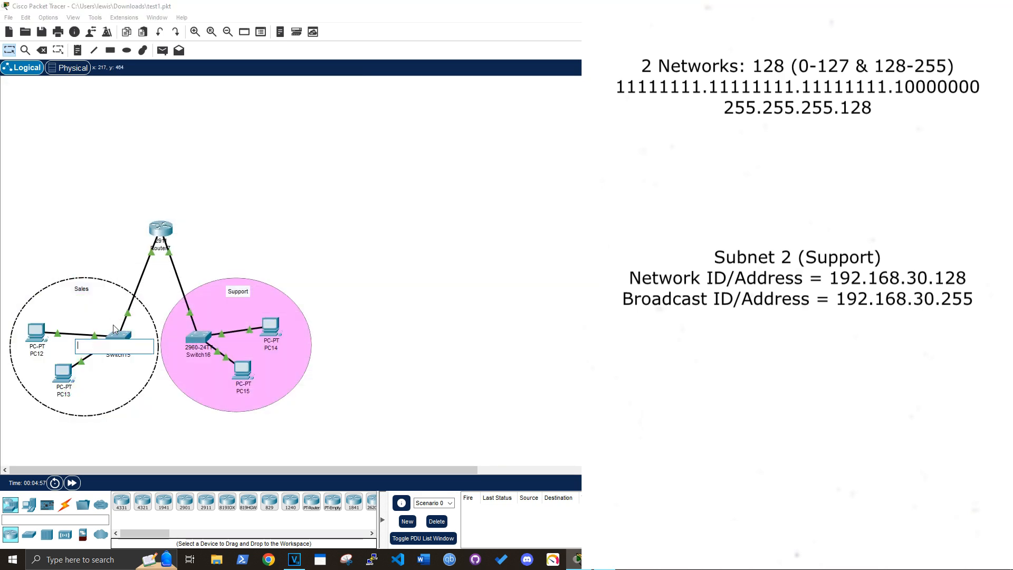
drag(365, 140, 104, 133)
click(84, 151)
click(56, 188)
click(136, 225)
text(1)
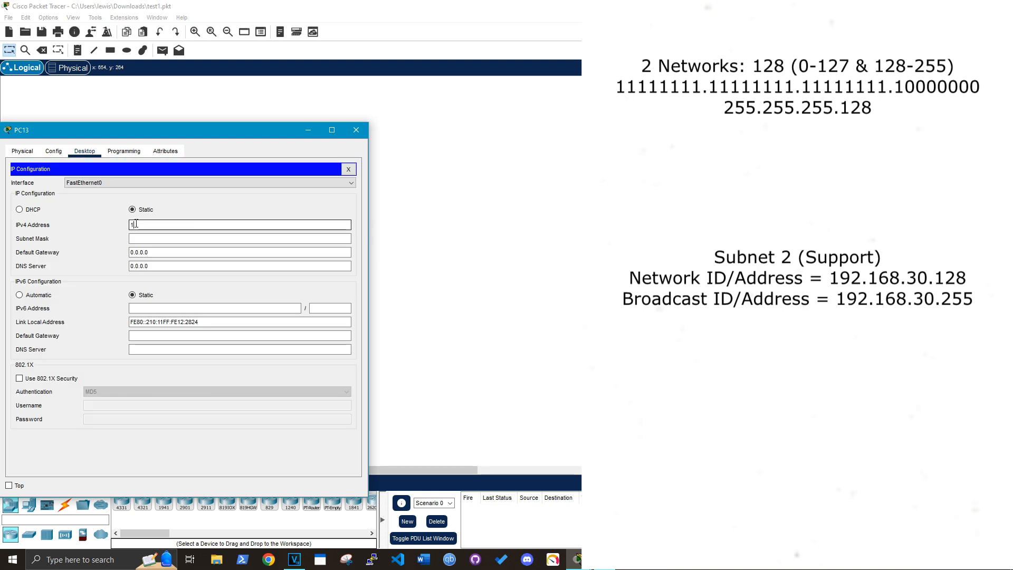
text(92.168.30.2)
key(BackSpace)
text(3)
Set PC13's subnet mask to 255.255.255.128 and its default gateway to 192.168.30.1
key(Tab)
text(255.255.255.128)
key(Tab)
text(192)
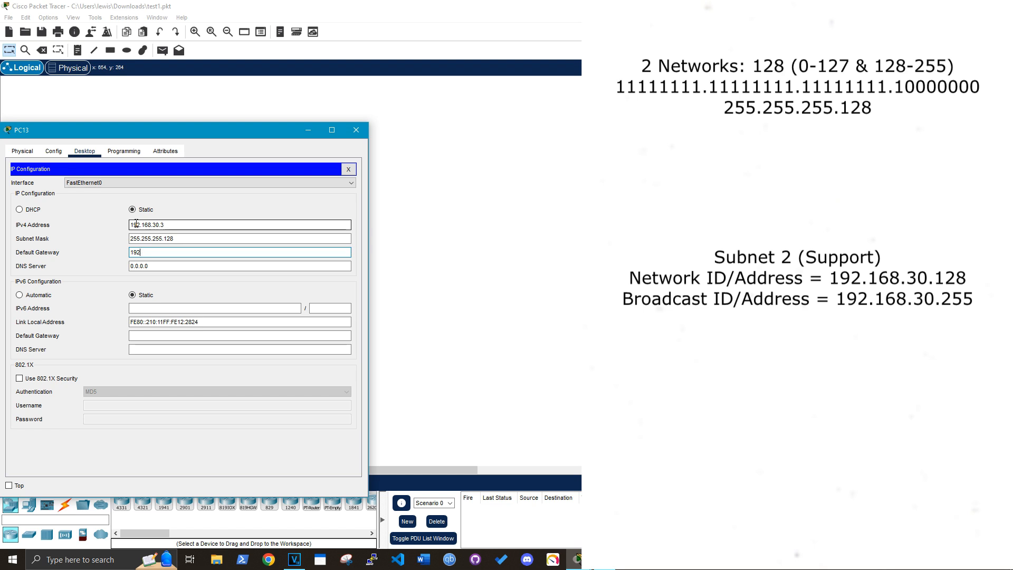
text(.168.30.1)
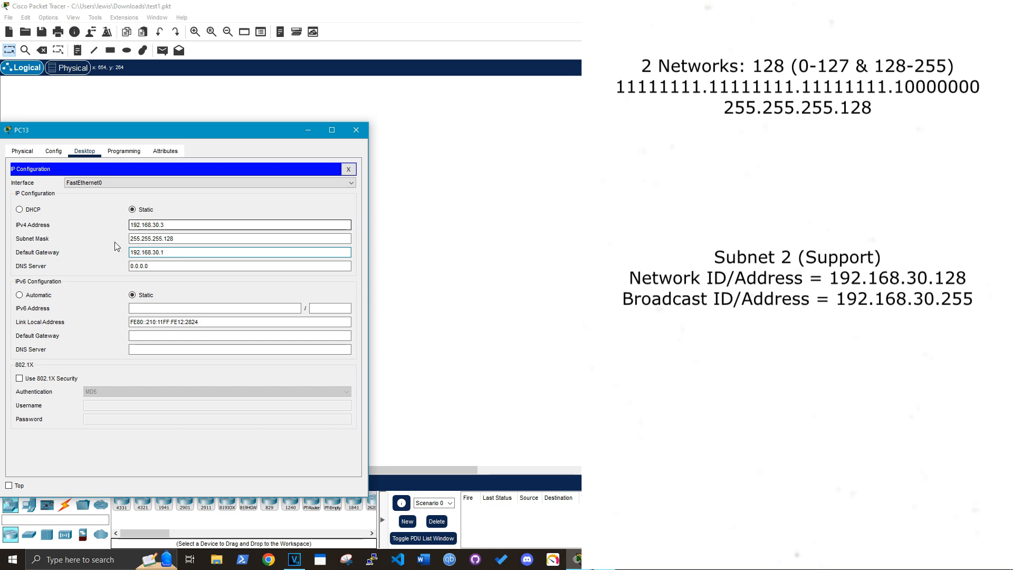
click(358, 131)
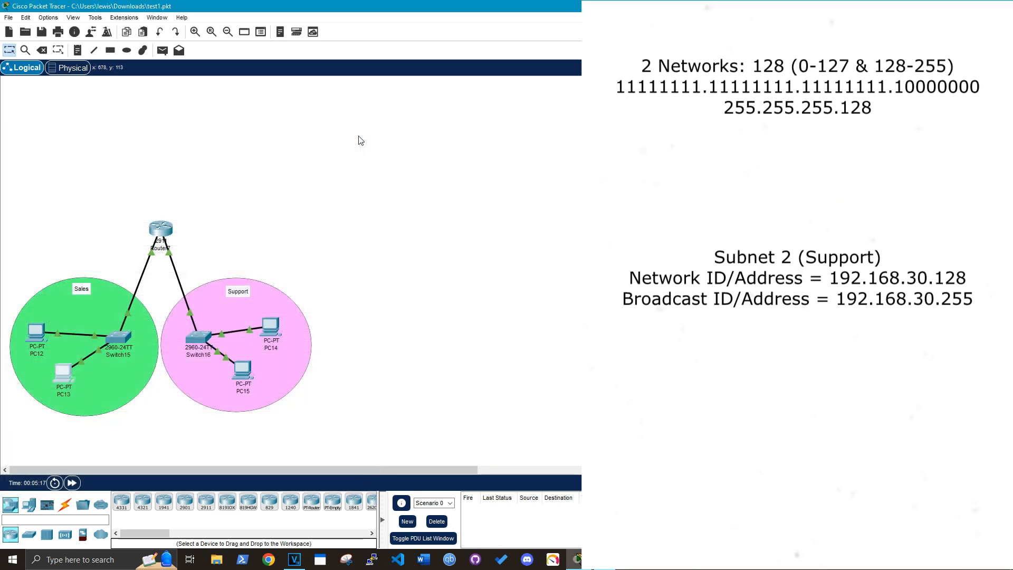
Open the IP configuration of PC14 in Support and set its IPv4 address to 192.168.30.130
double_click(271, 327)
drag(406, 119, 63, 126)
click(95, 139)
click(44, 170)
click(171, 213)
text(19)
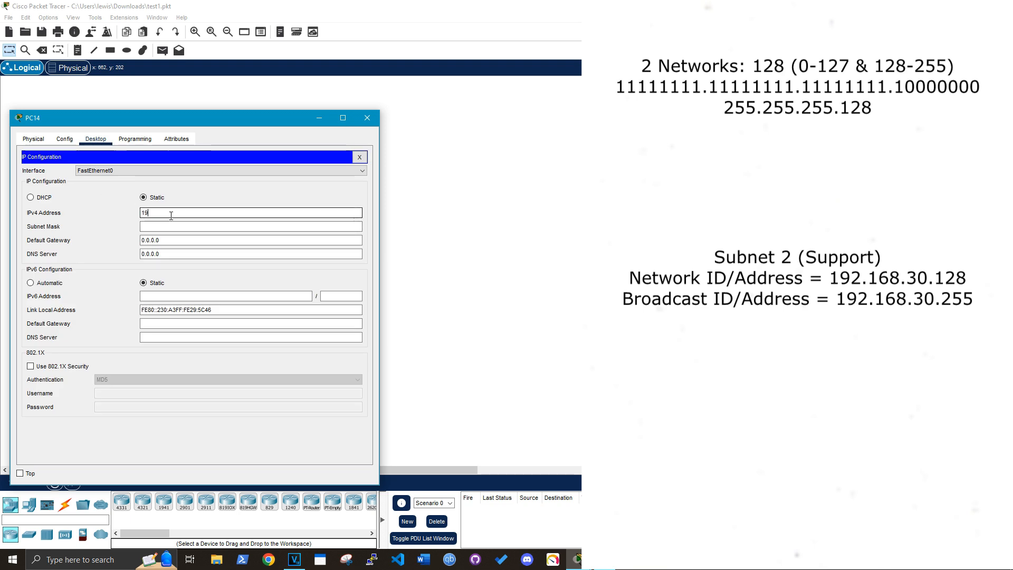
text(2.168.30.130)
Set PC14's subnet mask to 255.255.255.128 and its default gateway to 192.168.30.129
key(Tab)
key(Right)
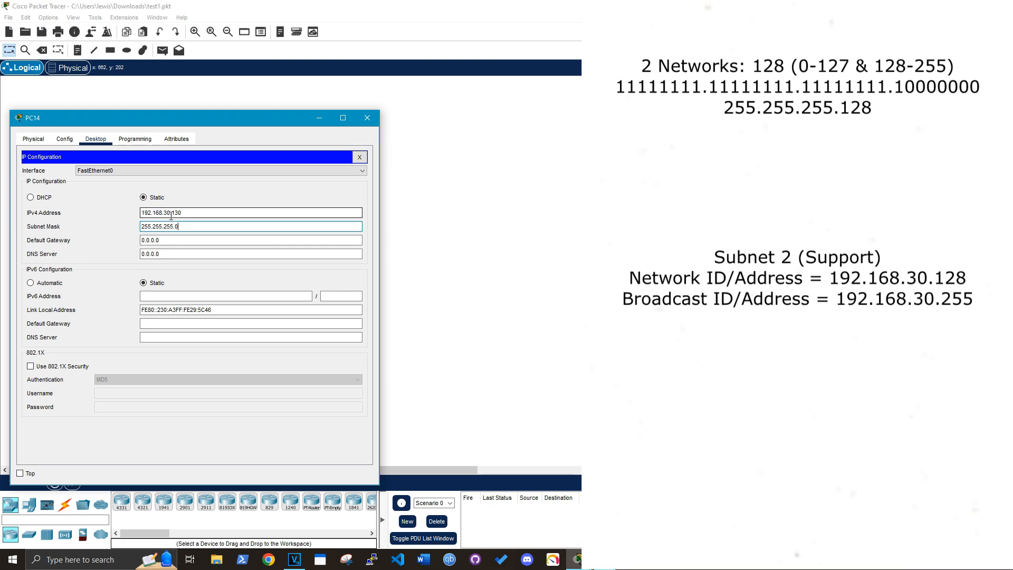
text(128)
key(Tab)
key(BackSpace)
text(192.168.30.)
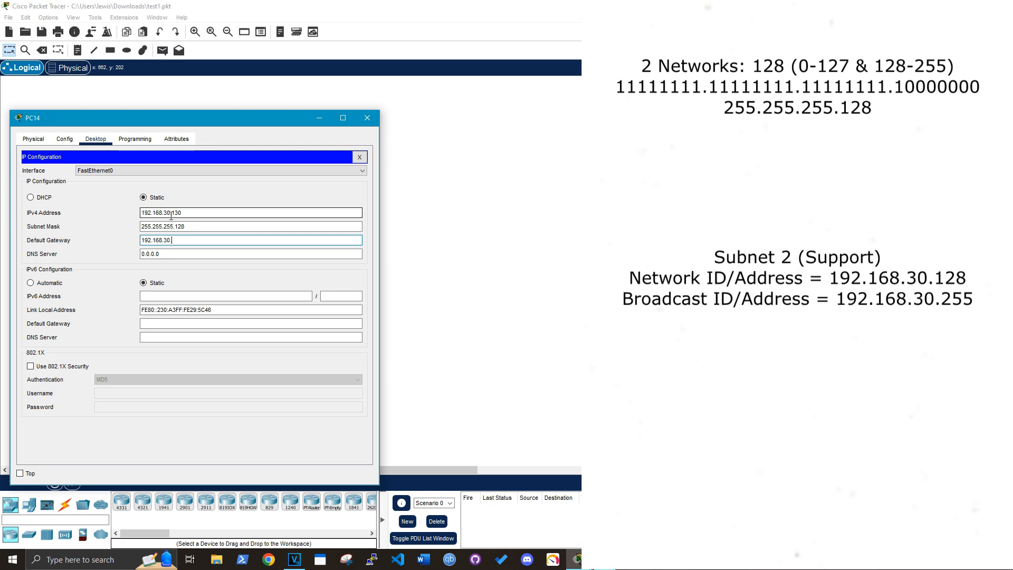
click(105, 239)
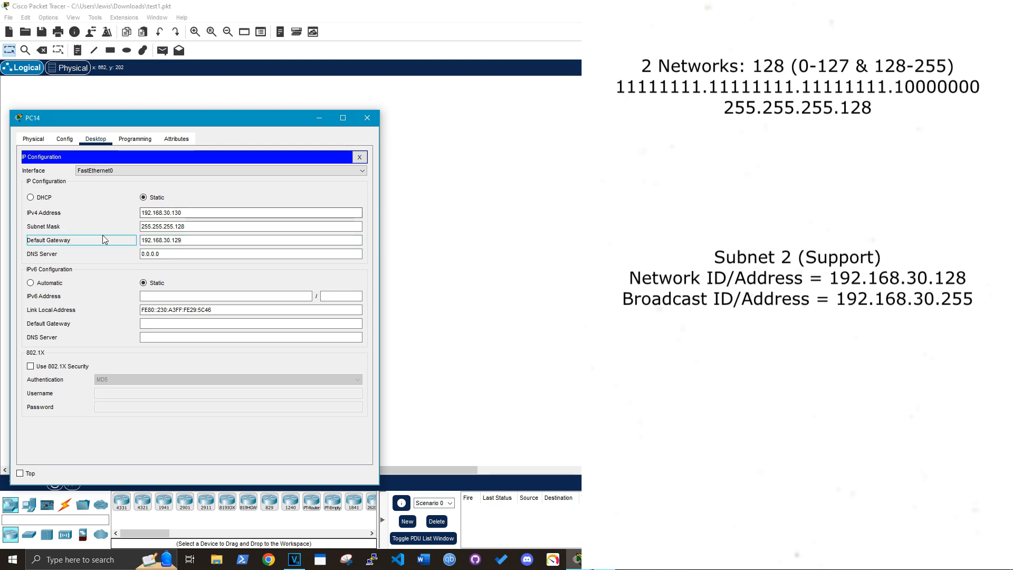
click(368, 119)
Open the IP configuration of PC15 in Support and set its IPv4 address to 192.168.30.131
click(239, 372)
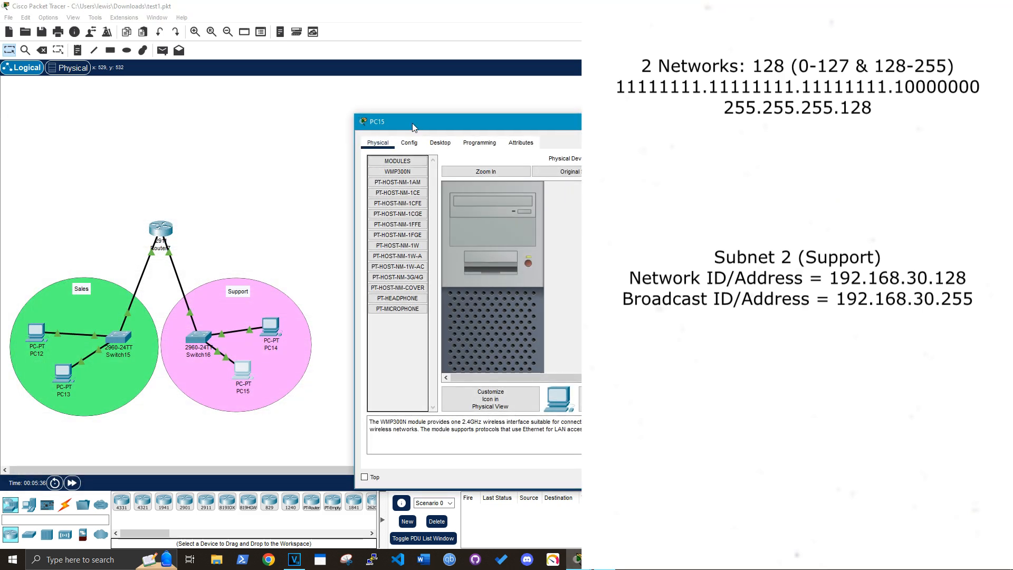
drag(414, 128, 62, 114)
click(84, 130)
click(39, 185)
click(157, 204)
text(192.168.30.131)
Set PC15's subnet mask to 255.255.255.128 and its default gateway to 192.168.30.129
key(Tab)
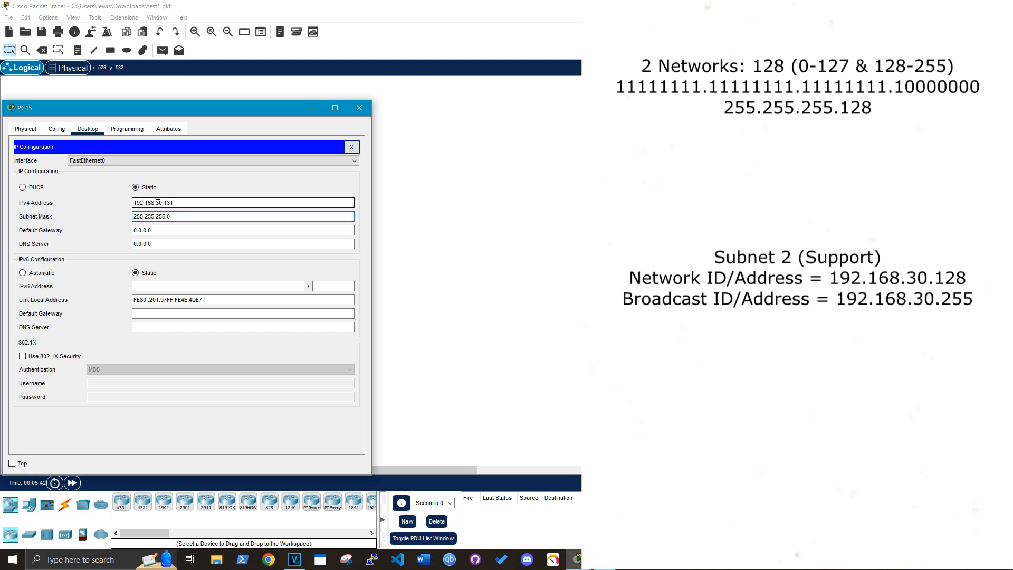
text(128)
key(Tab)
text(192.168.30)
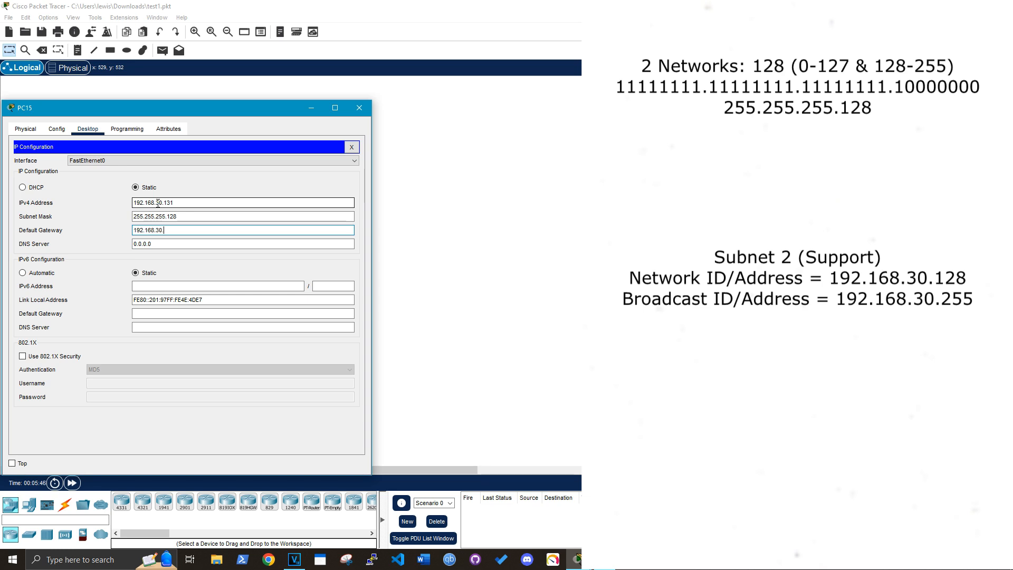
text(.129)
click(359, 107)
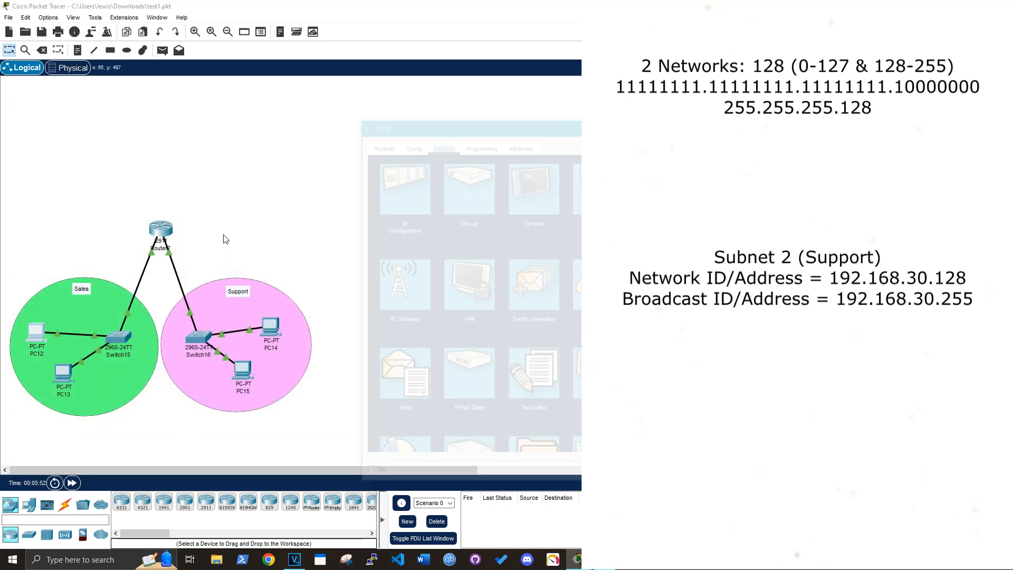
Run ipconfig in PC12's command prompt to check its IP settings
drag(434, 111, 62, 106)
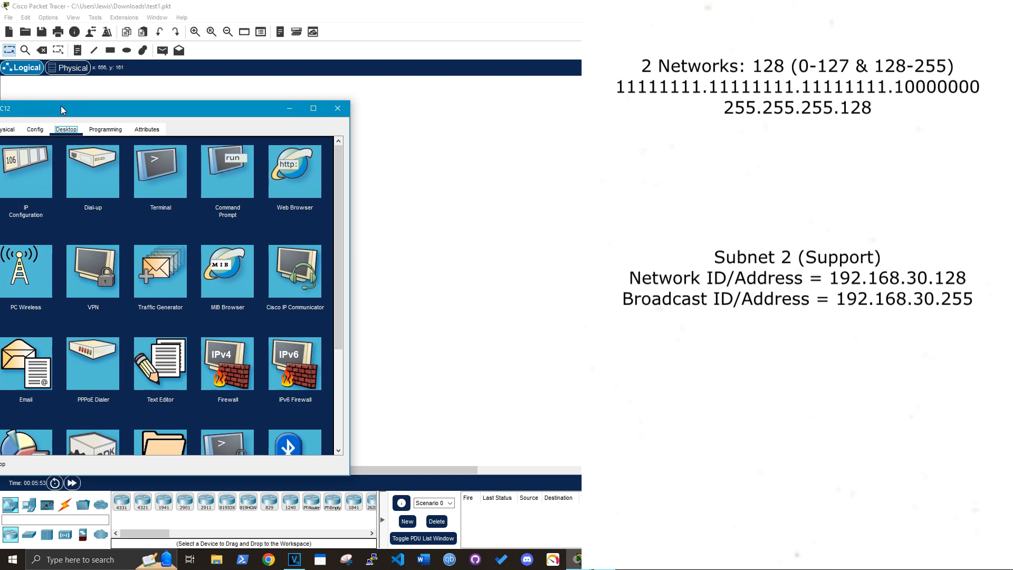
click(213, 179)
text(ip)
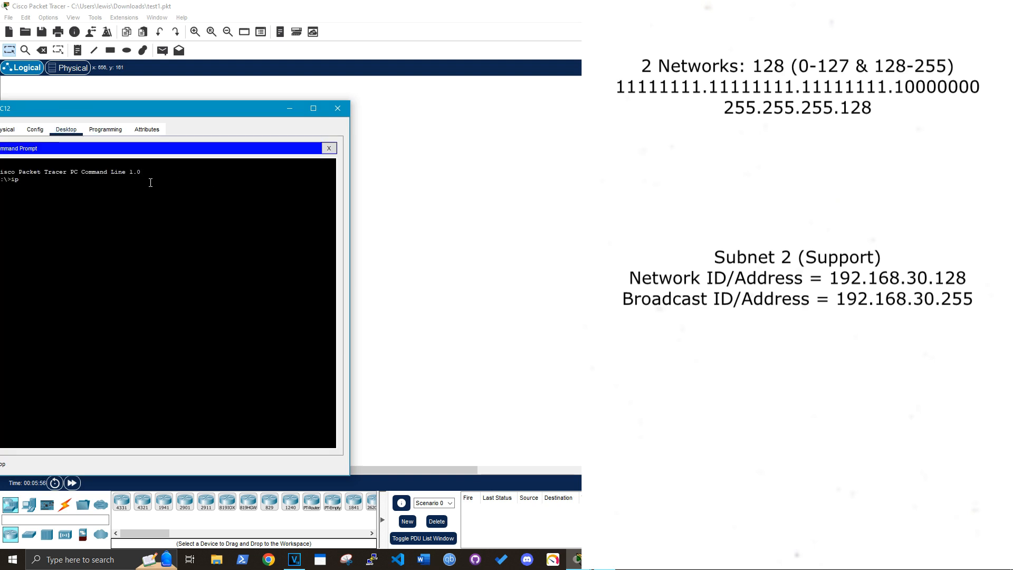
text(config)
key(Return)
drag(91, 108, 96, 87)
drag(159, 213, 201, 213)
click(53, 326)
Ping PC14 at 192.168.30.130 from PC12 three times to test connectivity between the two subnets
text(ping )
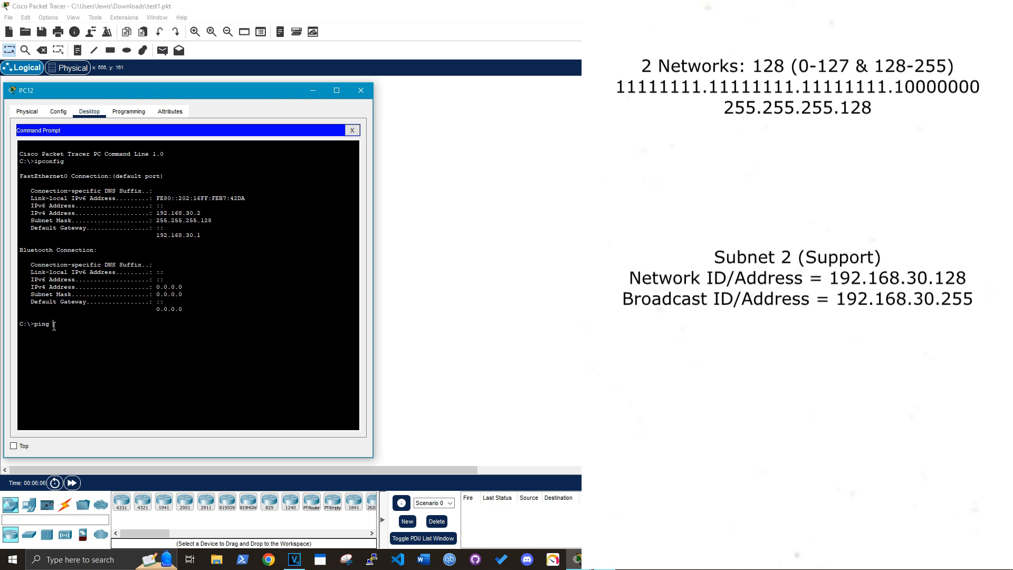
text(192.168.30.130)
key(Return)
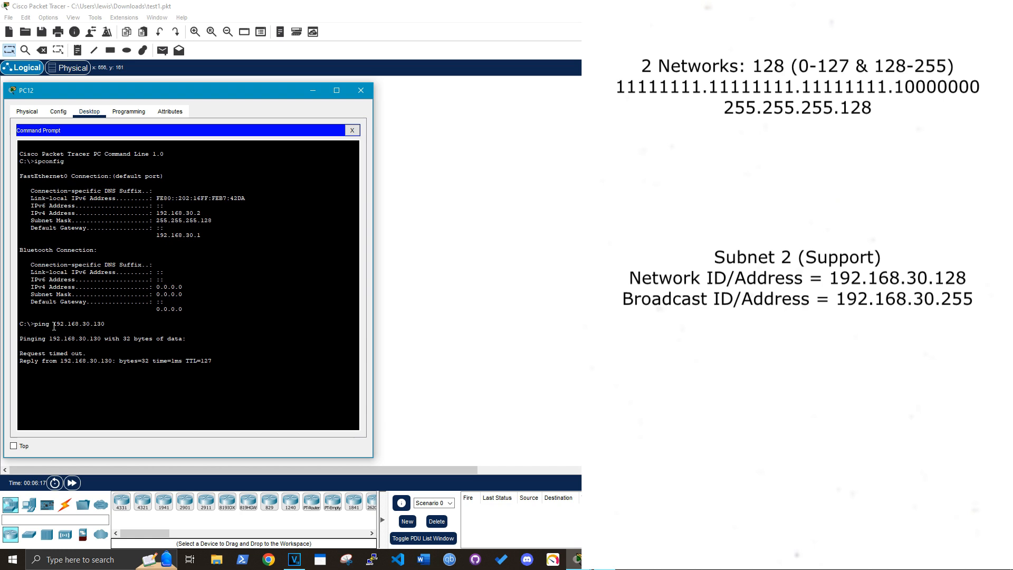
key(Up)
key(Return)
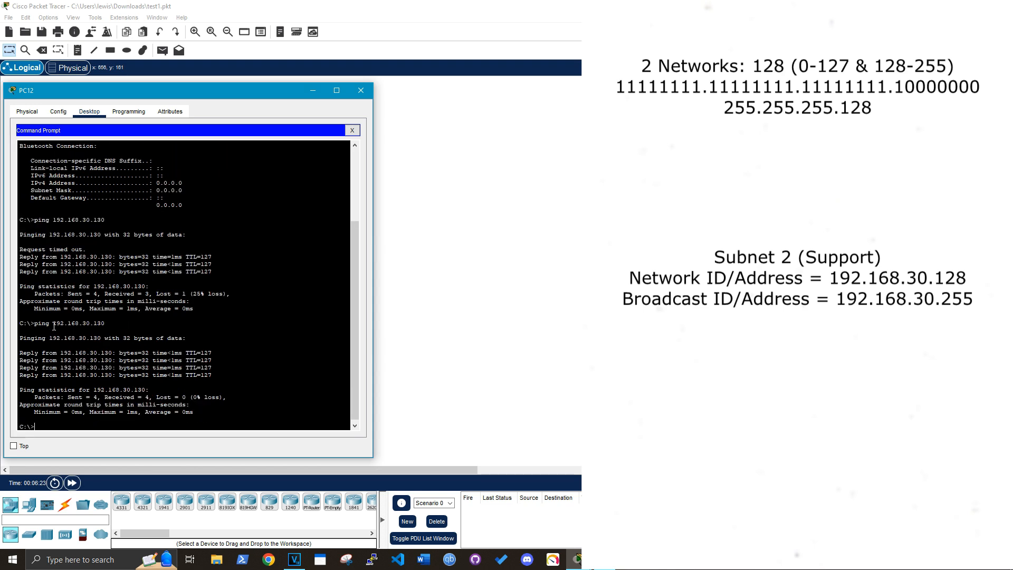
key(Up)
key(Return)
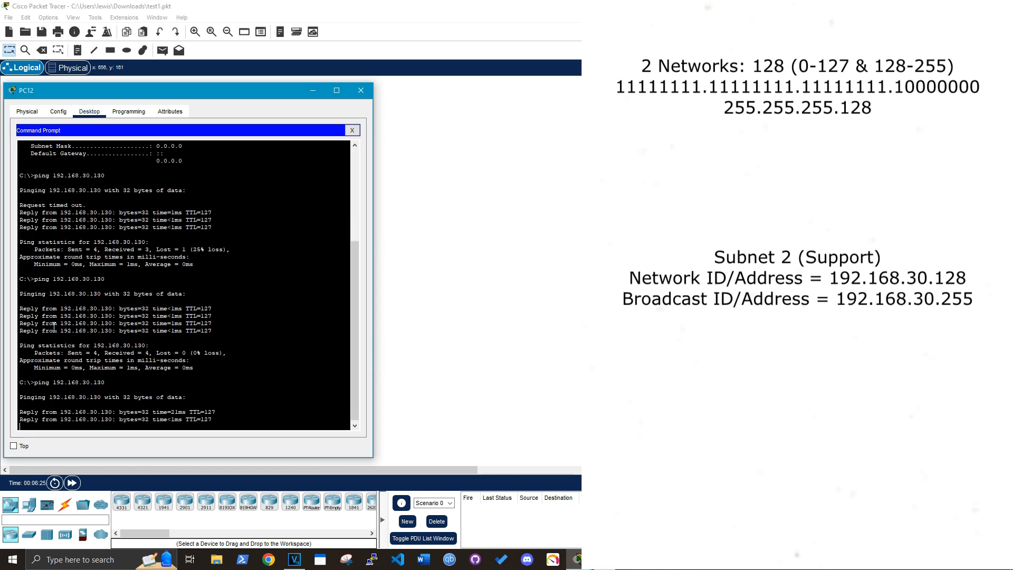